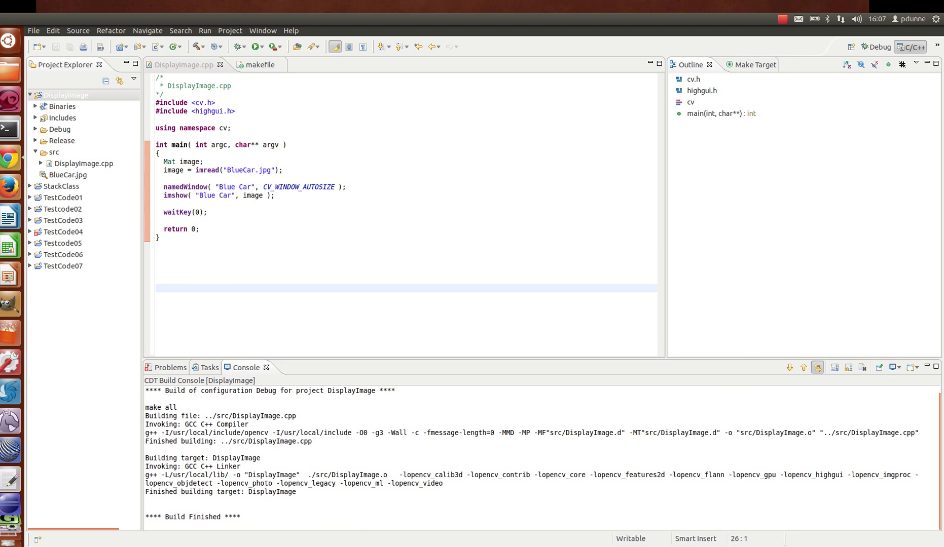
Switch to the Chrome window showing the OpenCV 'Using OpenCV with Eclipse (plugin CDT)' tutorial.
key(alt+Tab)
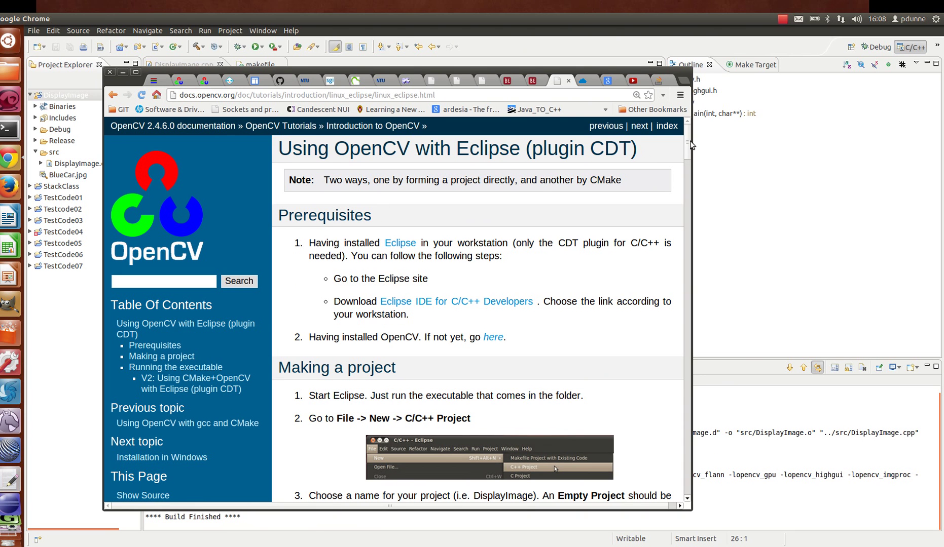
mouse_move(690, 146)
mouse_down()
mouse_move(705, 255)
mouse_move(688, 437)
mouse_up()
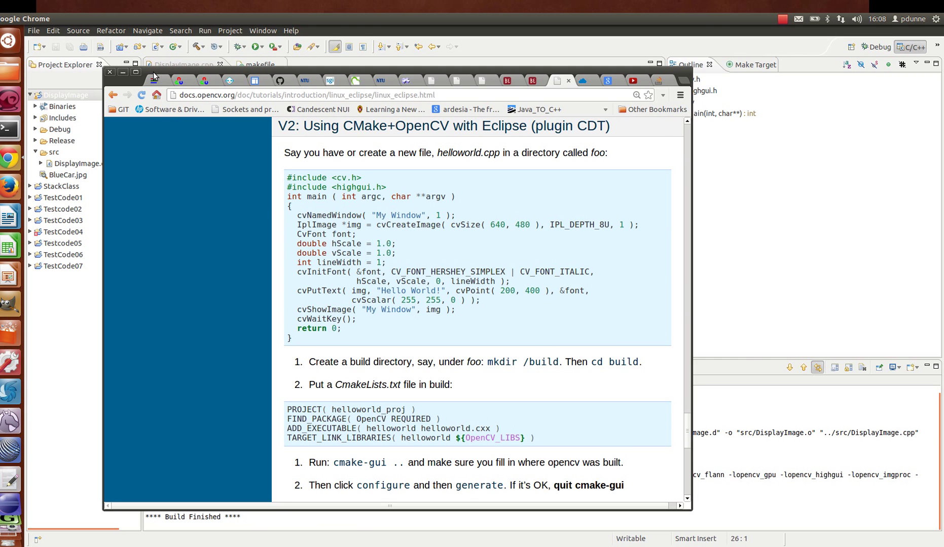
Minimize the tutorial browser to reveal the Eclipse DisplayImage project and its build output.
click(123, 71)
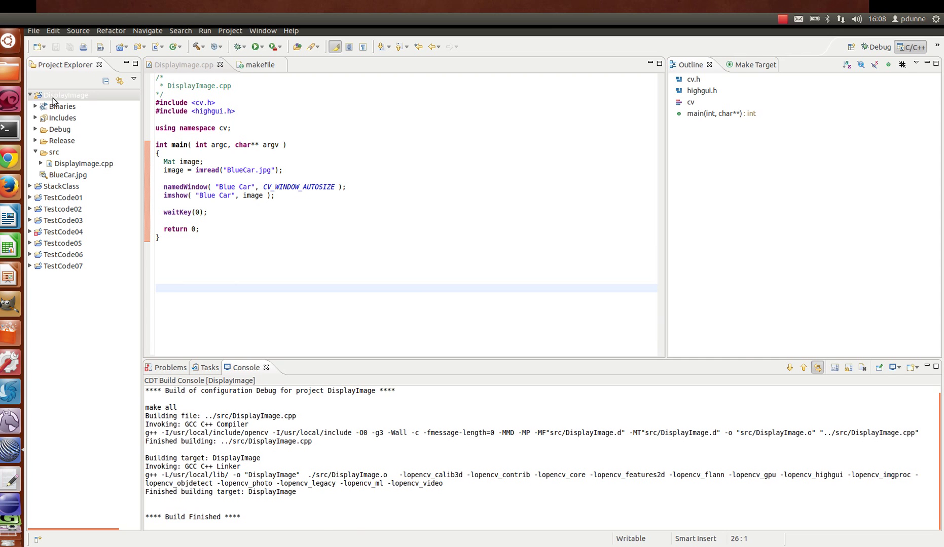
Review DisplayImage.cpp's BlueCar.jpg loading and CV_WINDOW_AUTOSIZE code, then select the DisplayImage project.
click(95, 165)
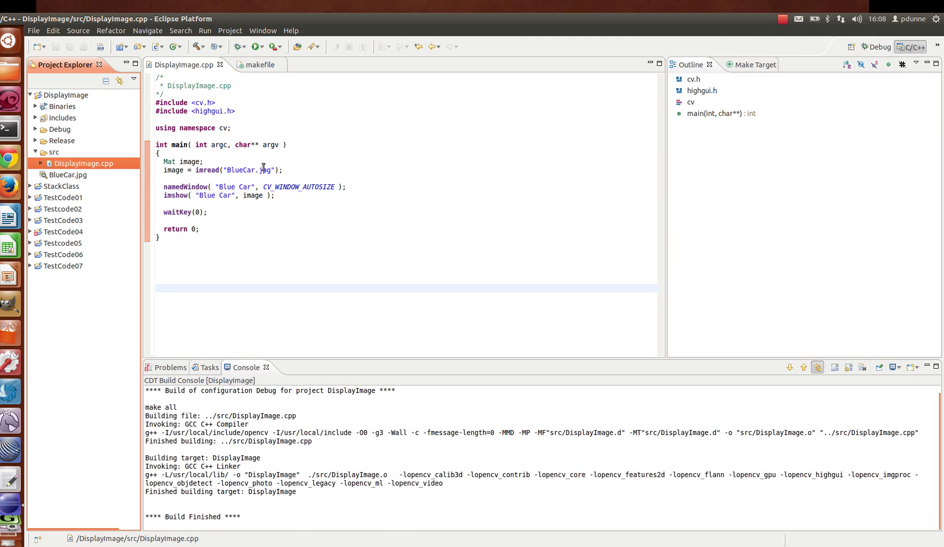
drag(270, 171, 226, 171)
click(268, 187)
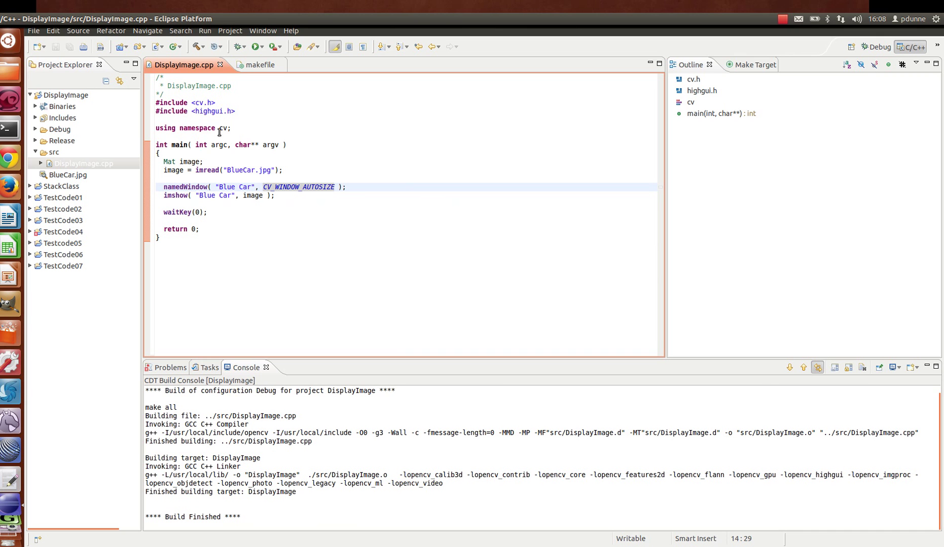
click(71, 96)
Show DisplayImage's Properties at C/C++ Build > Settings > GCC C++ Compiler > Includes.
right_click(71, 97)
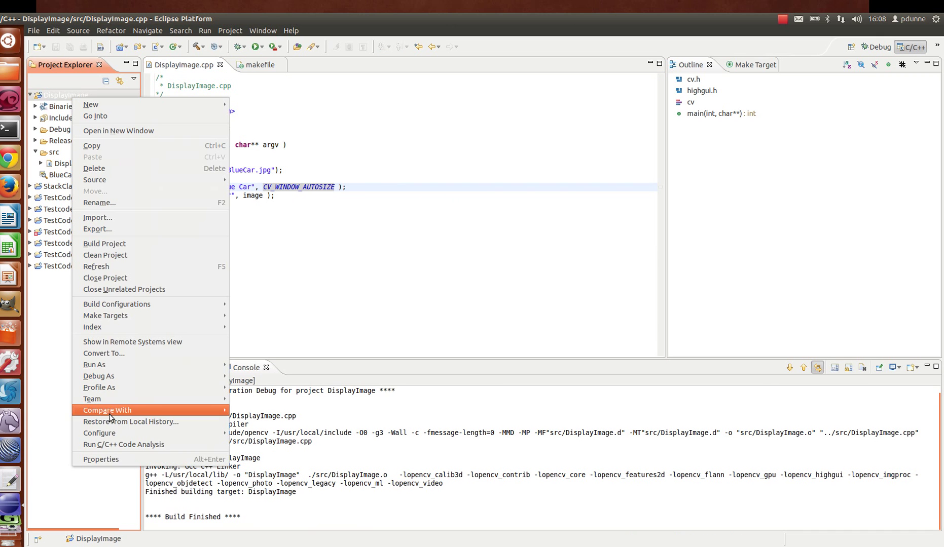
click(140, 460)
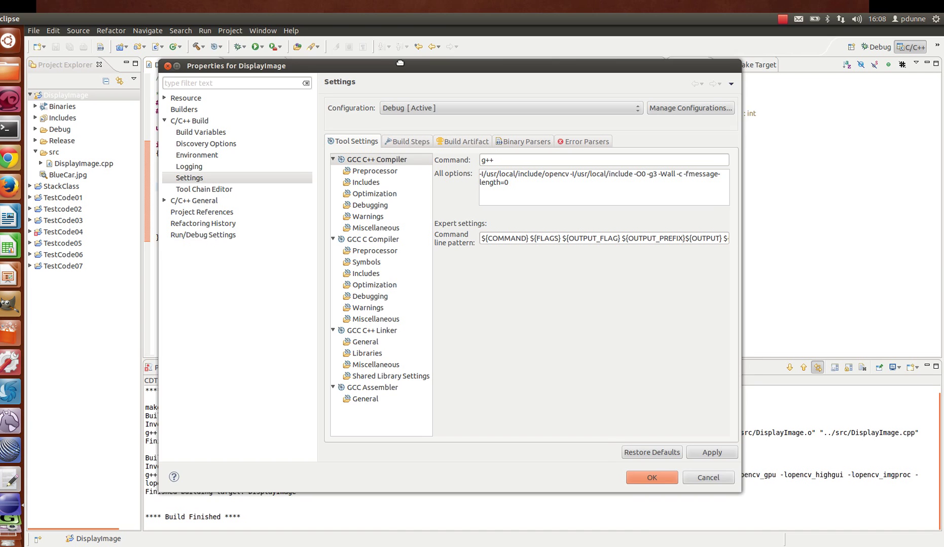
drag(268, 27, 422, 55)
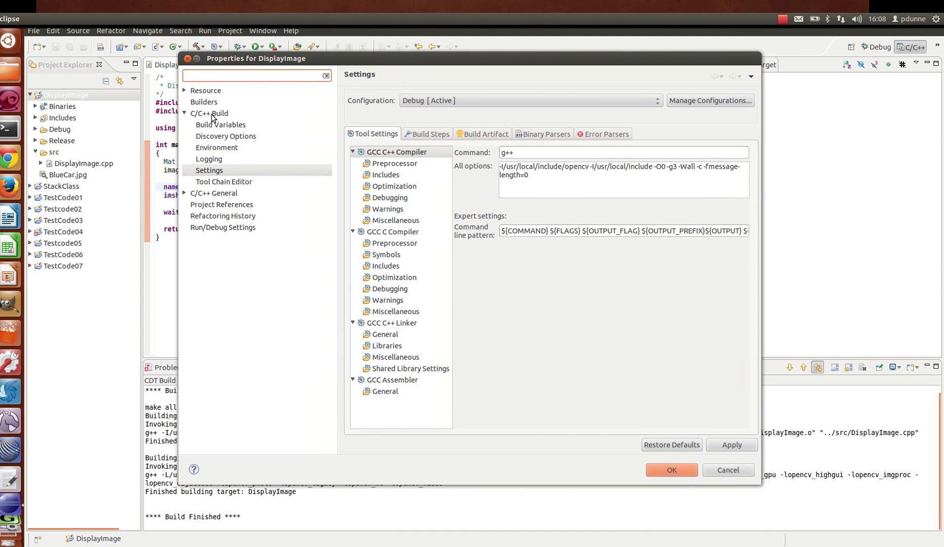
click(215, 172)
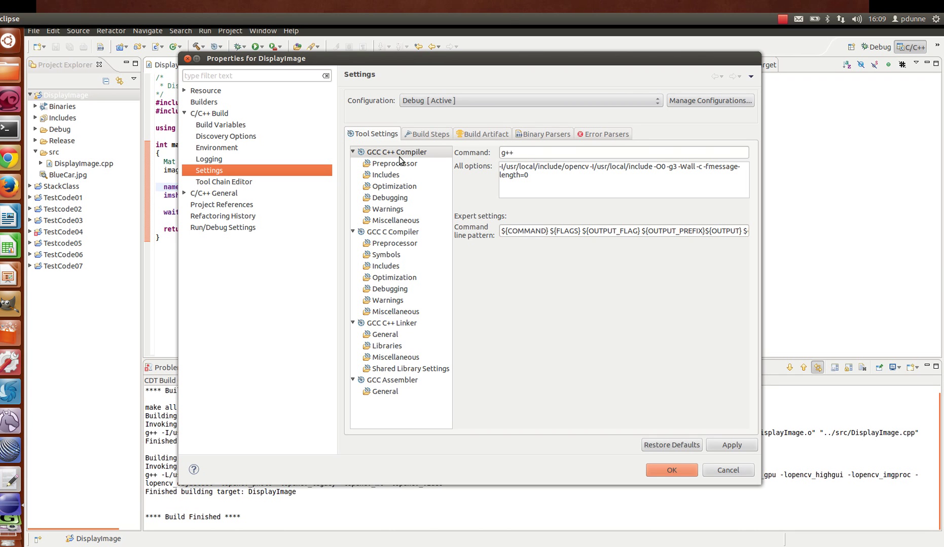
click(383, 177)
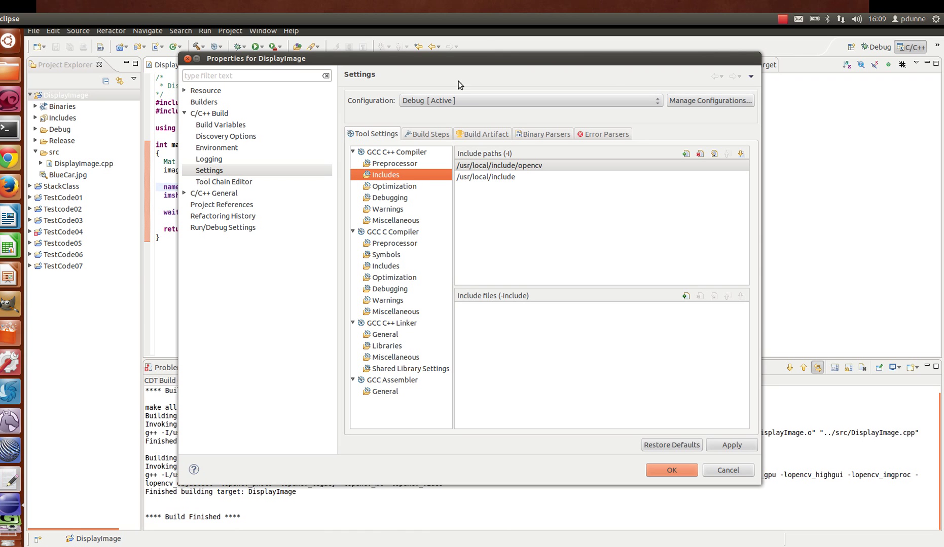
Match the terminal's pkg-config --cflags opencv output against /usr/local/include/opencv and /usr/local/include.
key(alt+Tab)
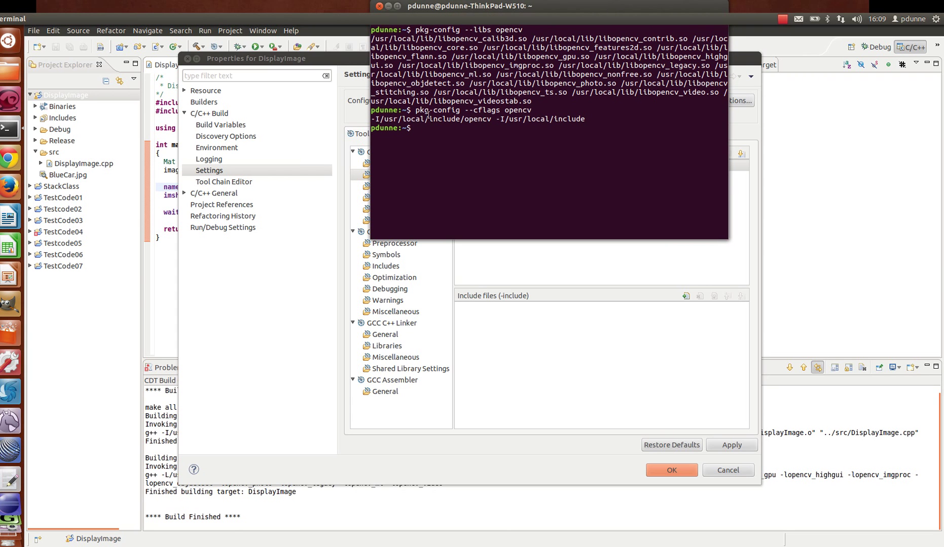
drag(416, 110, 474, 110)
double_click(498, 113)
click(523, 110)
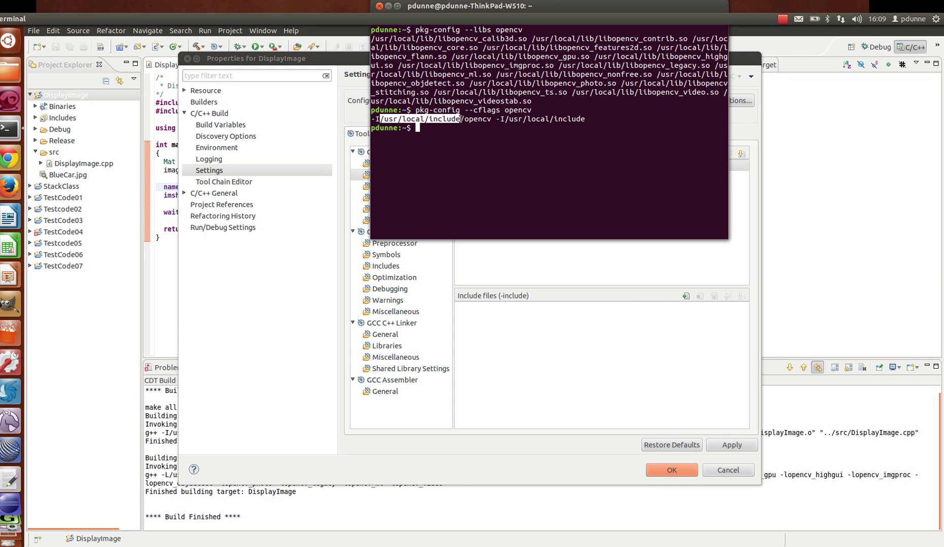
drag(380, 119, 491, 119)
drag(584, 123, 520, 128)
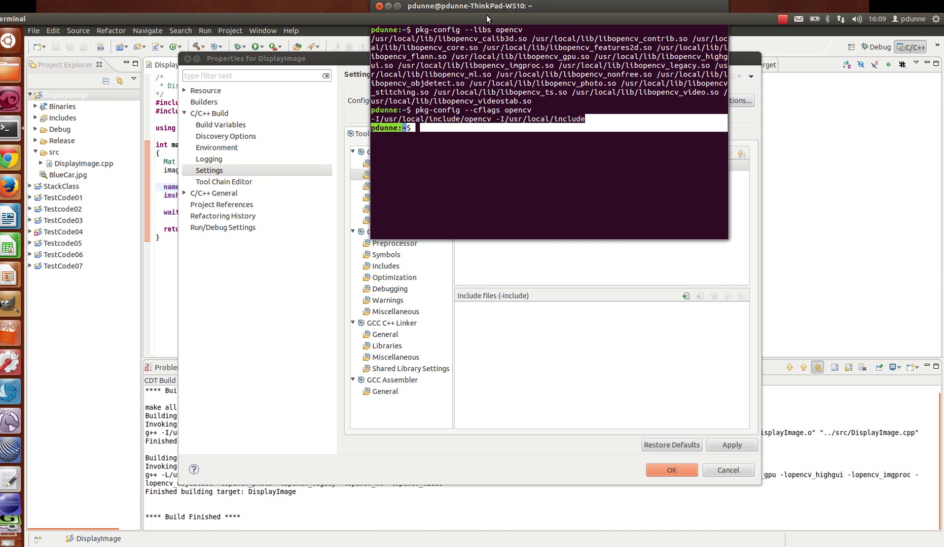
drag(449, 10, 220, 213)
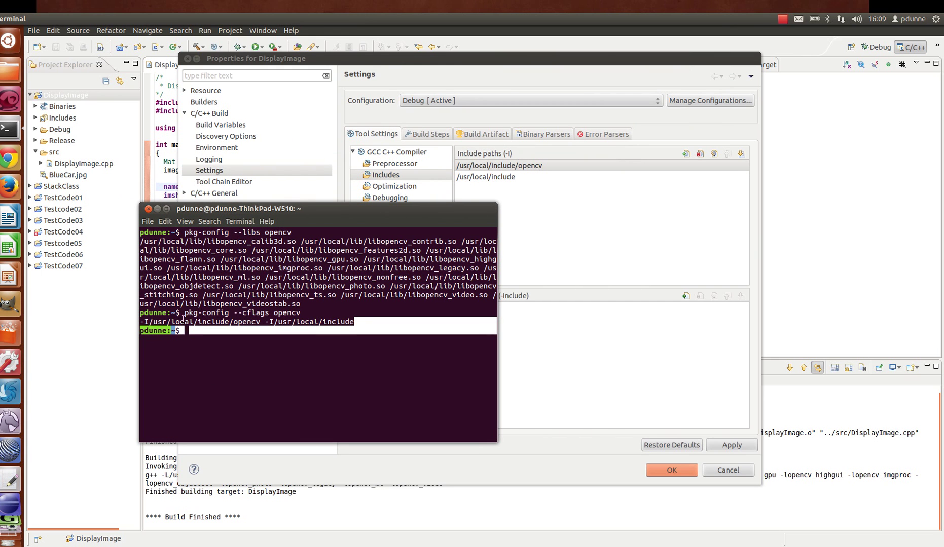
drag(182, 313, 302, 310)
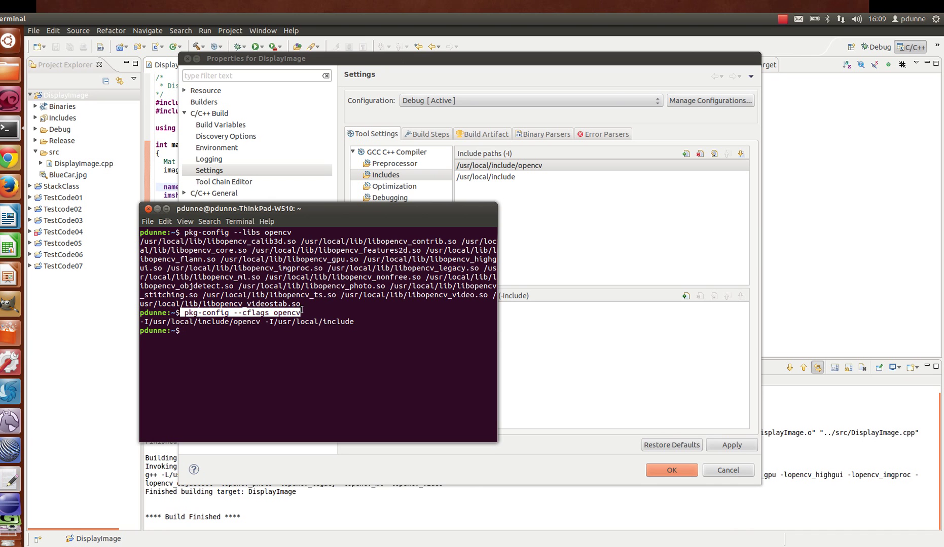
key(ctrl+super+Down)
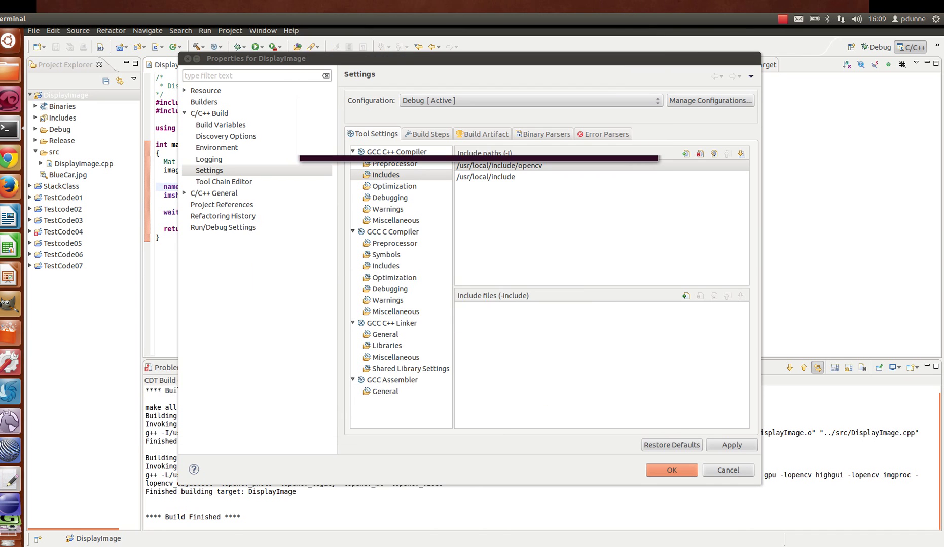
Show the GCC C++ Linker Libraries list with the terminal's pkg-config --libs command beside it.
click(387, 178)
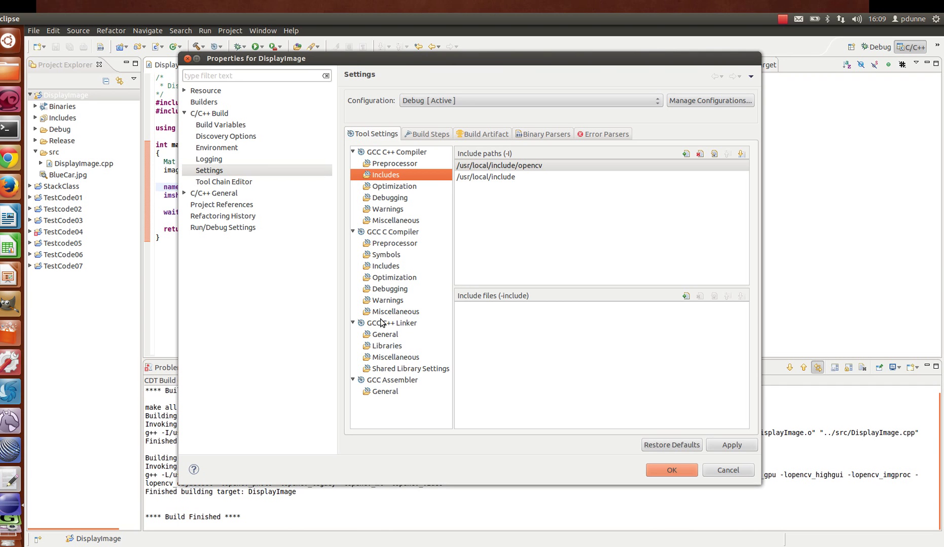
click(386, 347)
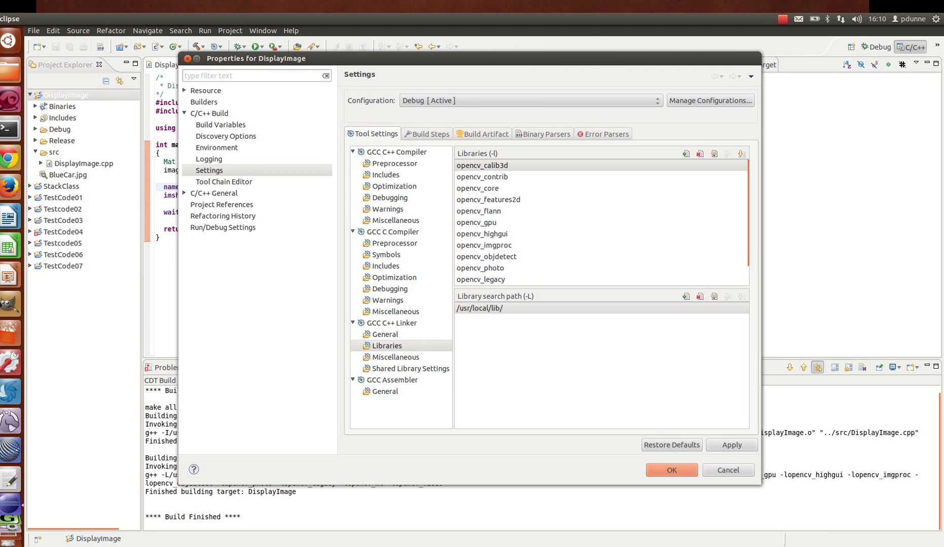
key(alt+Tab)
drag(368, 120, 243, 134)
drag(108, 151, 185, 152)
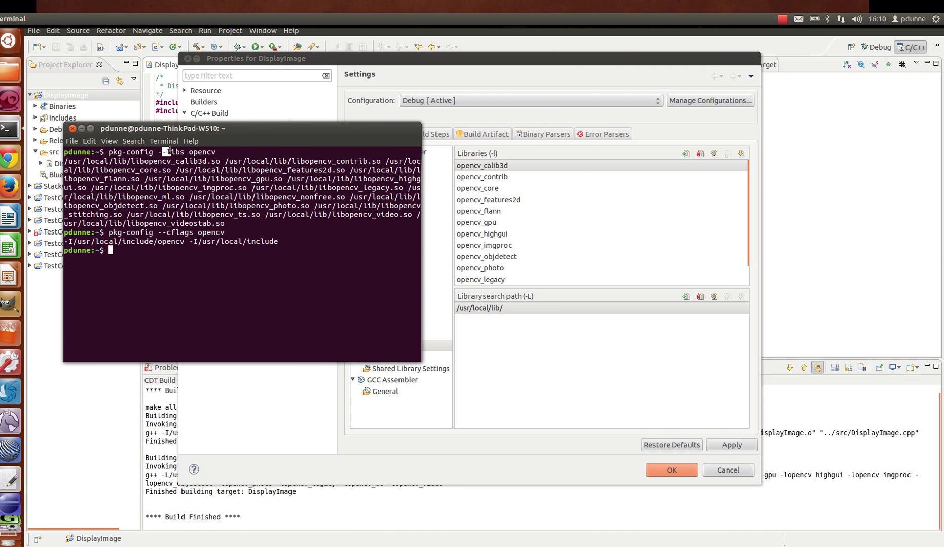
Compare opencv, opencv_calib3d and opencv_contrib in the terminal, then start a new Libraries (-l) entry.
double_click(206, 152)
drag(146, 161, 206, 161)
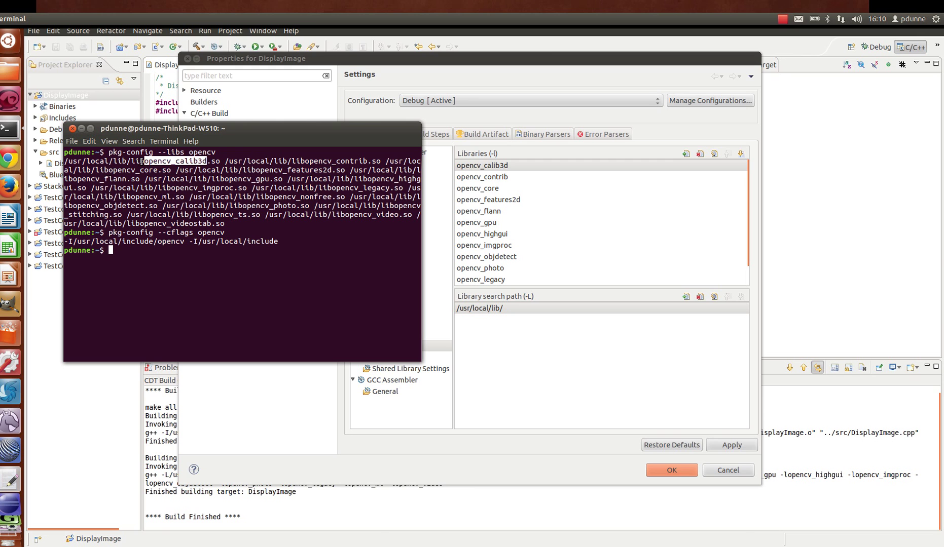
drag(145, 161, 131, 161)
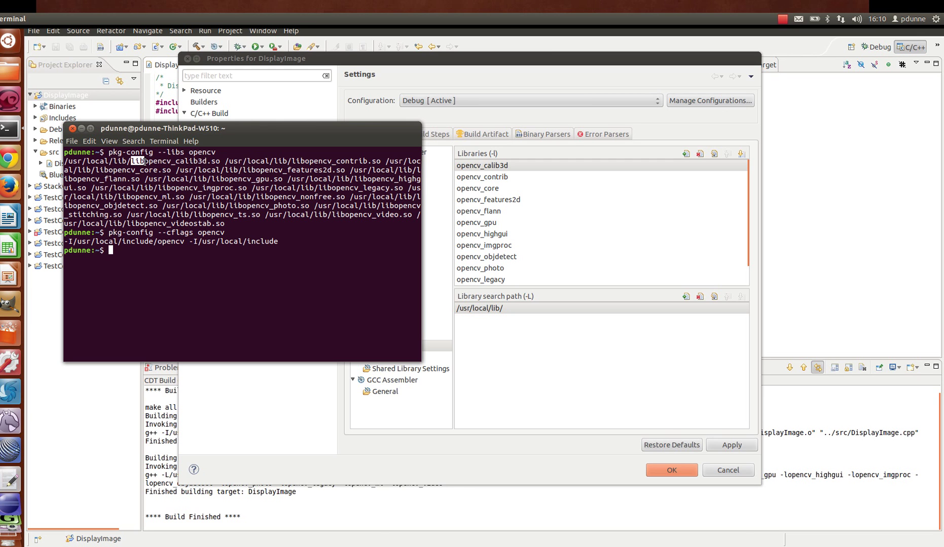
click(173, 169)
drag(144, 161, 207, 162)
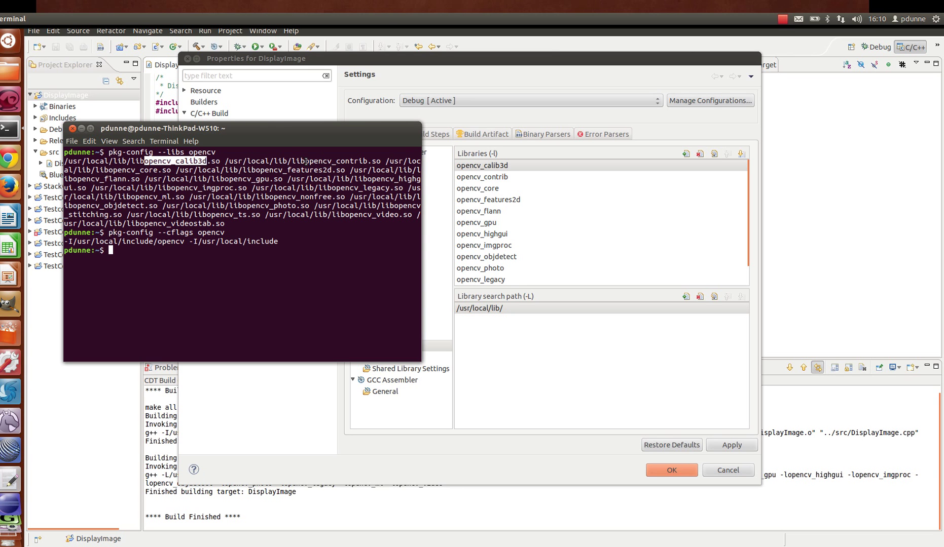
drag(304, 161, 367, 161)
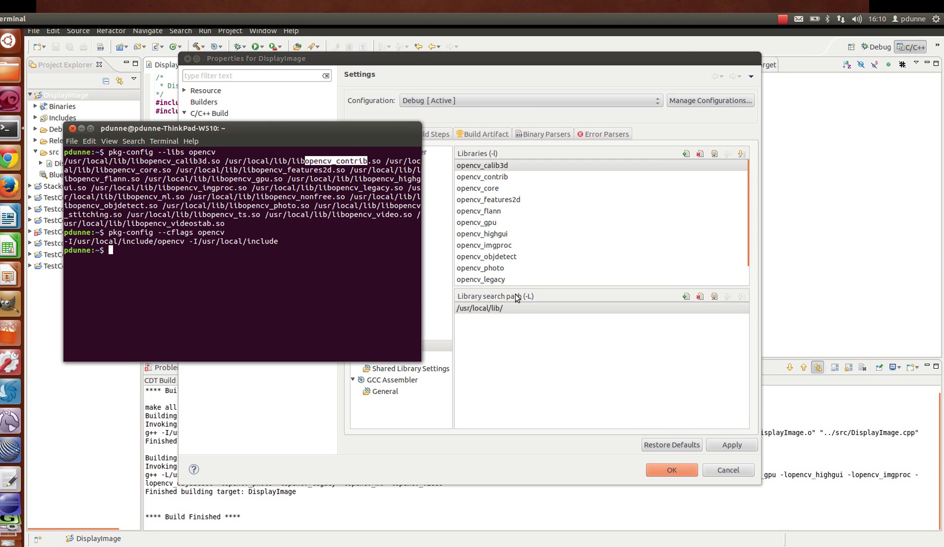
click(686, 154)
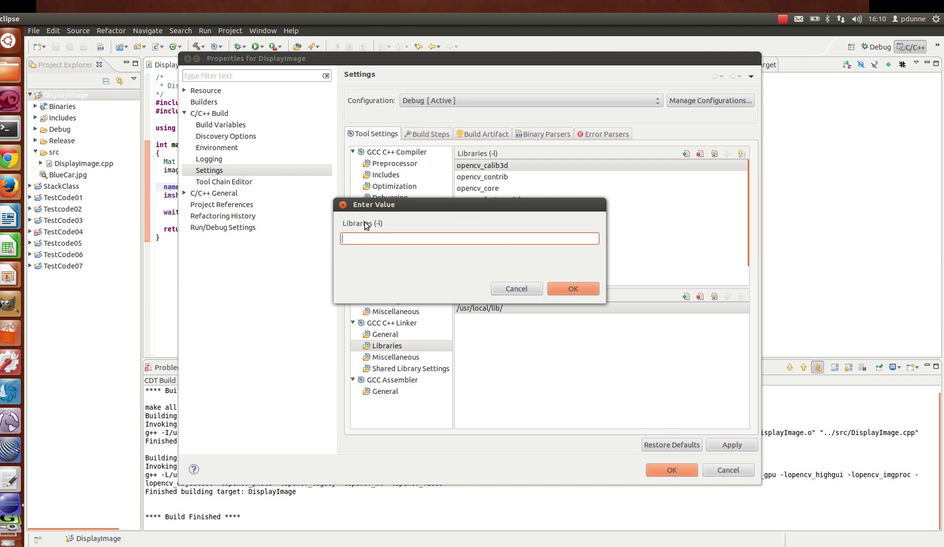
Cancel the empty library entry and confirm the DisplayImage properties with OK.
click(517, 290)
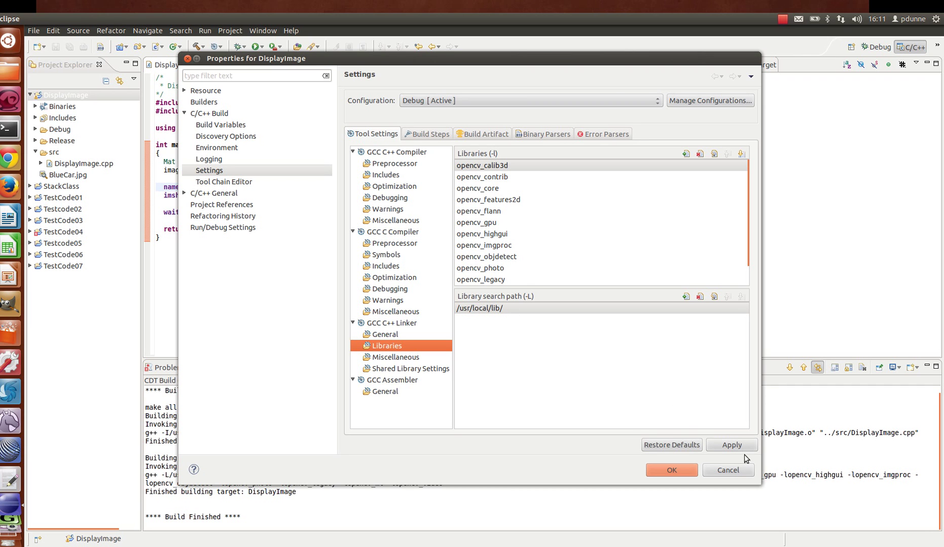
click(678, 469)
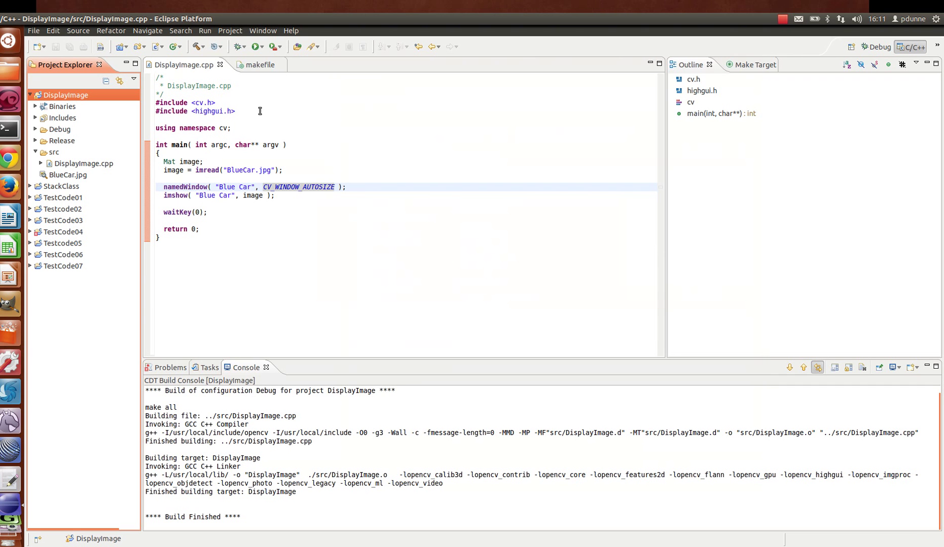
Rebuild and run DisplayImage, then centre the Blue Car window showing BlueCar.jpg.
click(203, 48)
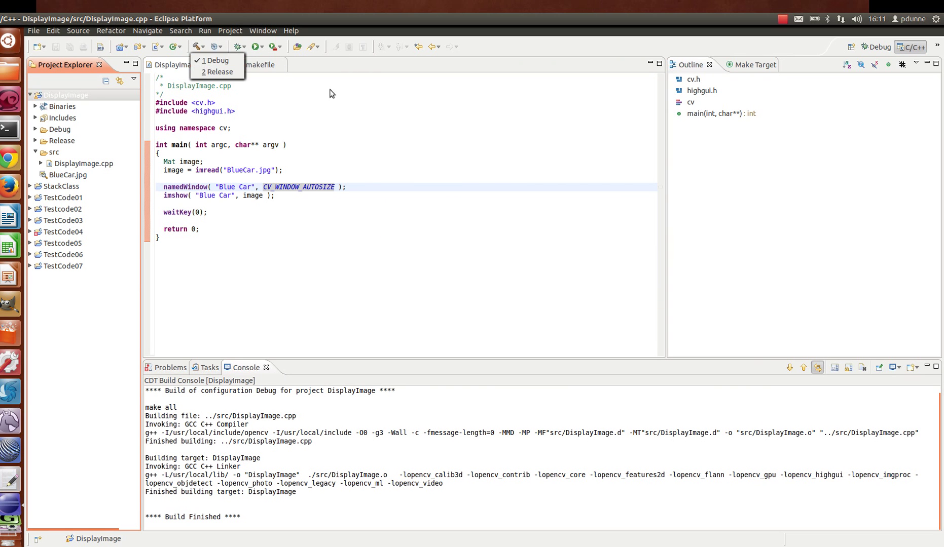
click(211, 72)
click(197, 48)
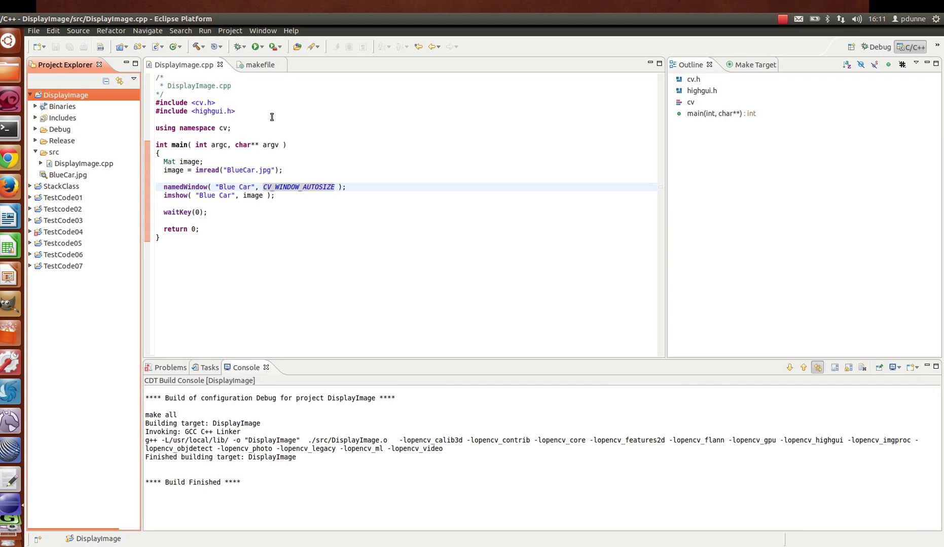
click(256, 46)
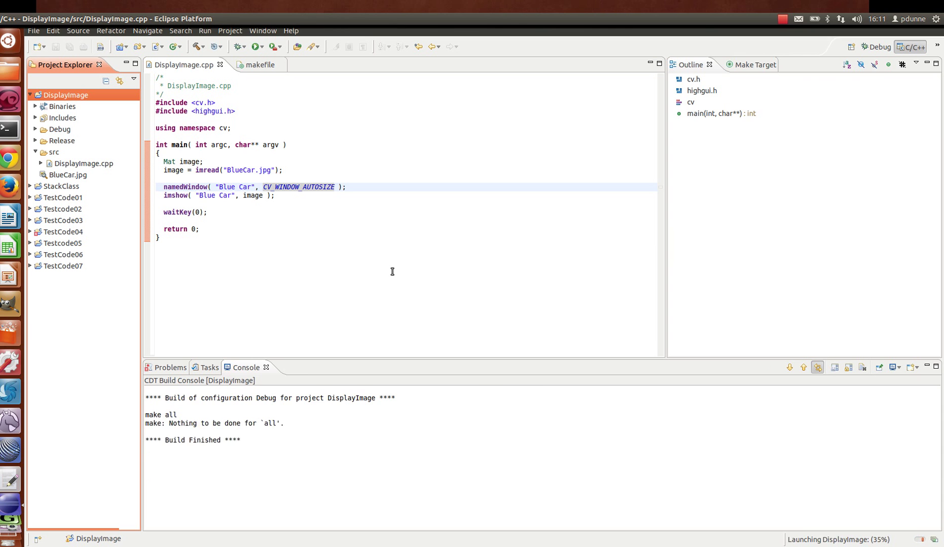
mouse_move(761, 31)
mouse_down()
mouse_move(299, 243)
mouse_move(369, 212)
mouse_up()
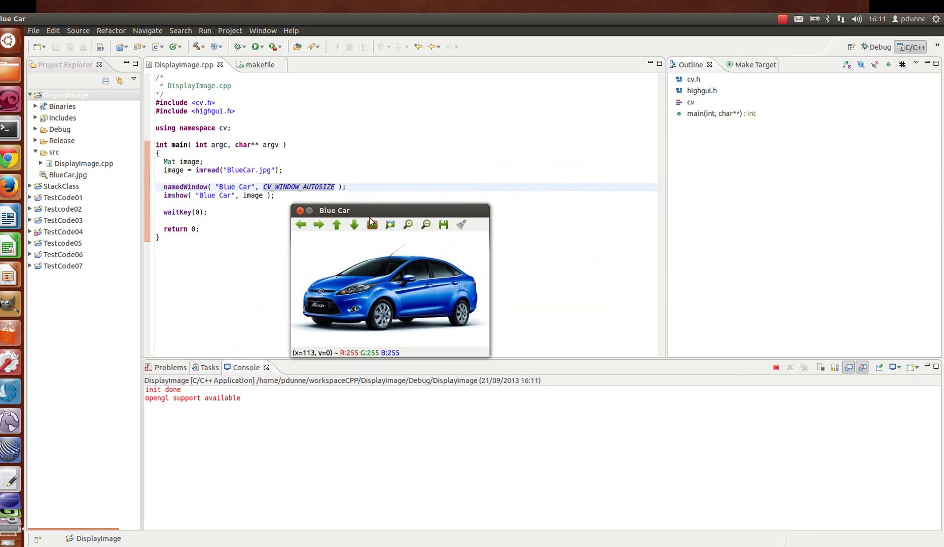